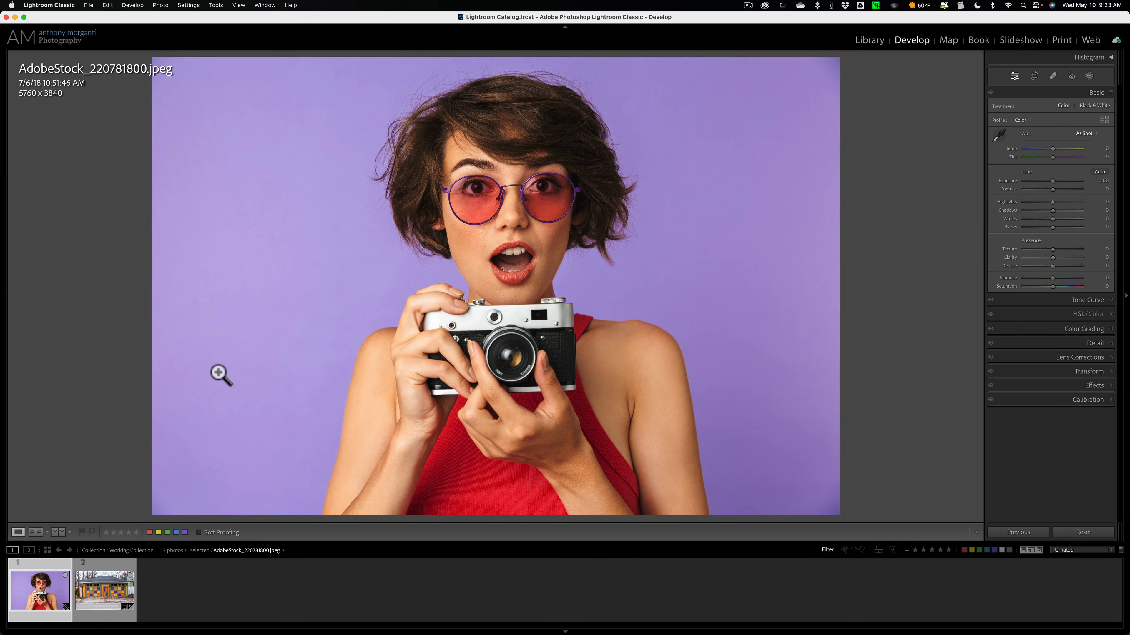
# - Open the AdobeStock portrait and the DSCF2011.RAF garage photo together as Smart Object layers in Photoshop
pyautogui.click(91, 599)
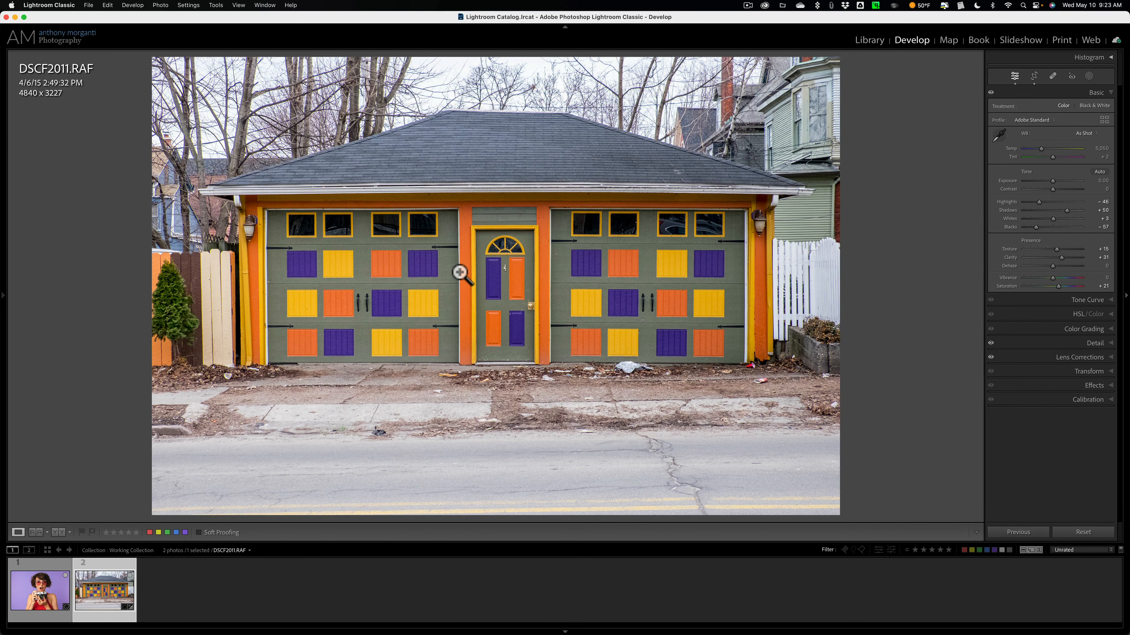
pyautogui.click(41, 585)
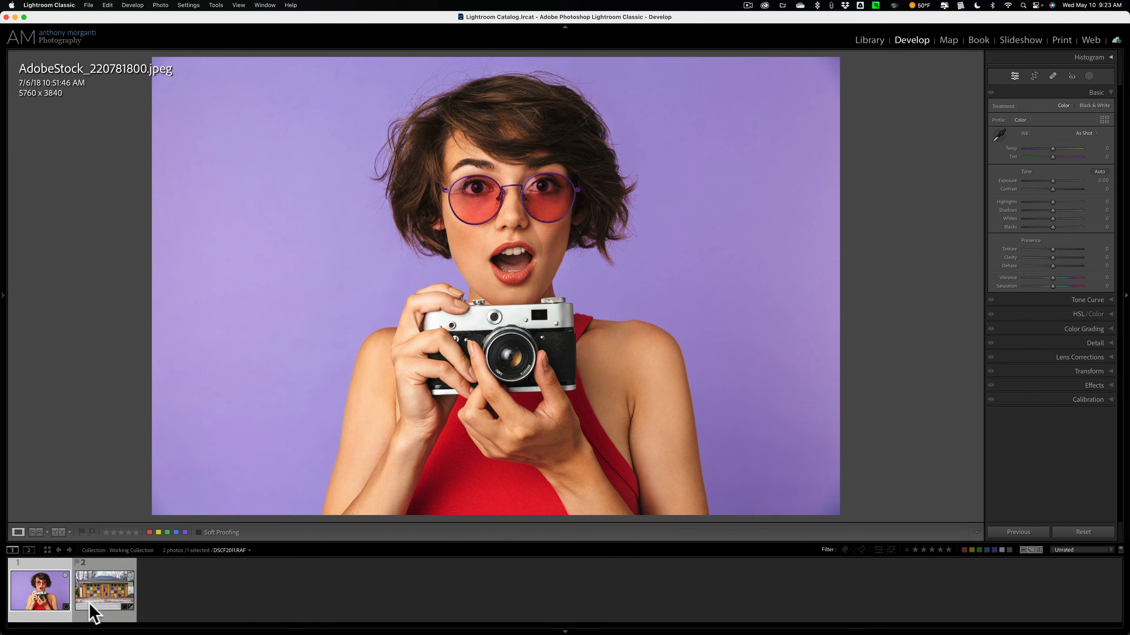
pyautogui.click(99, 599)
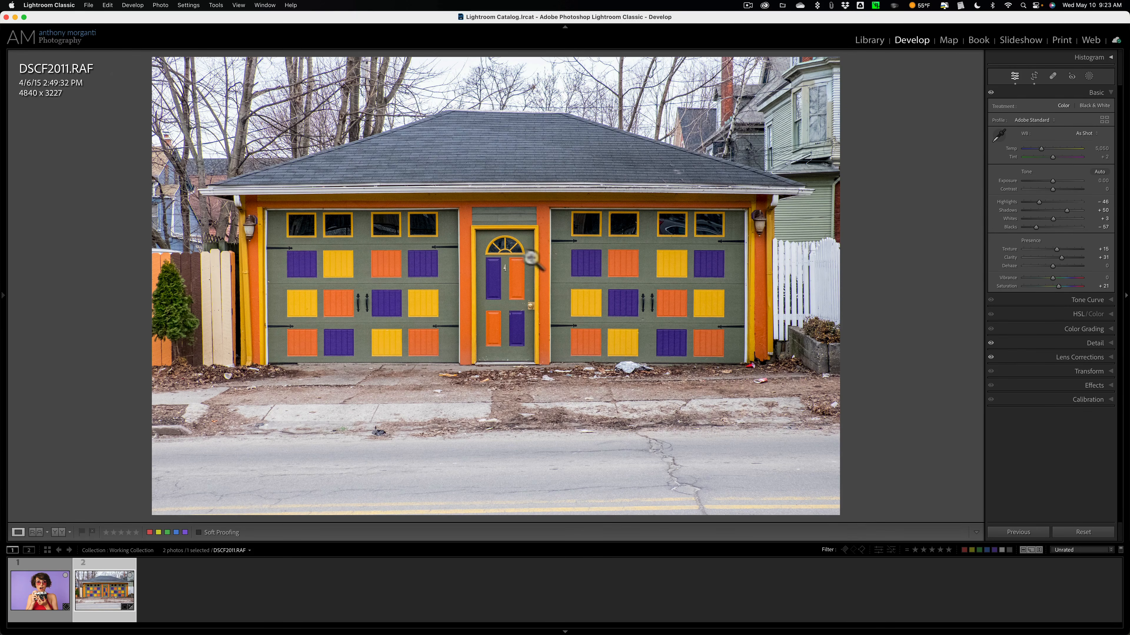
pyautogui.click(51, 591)
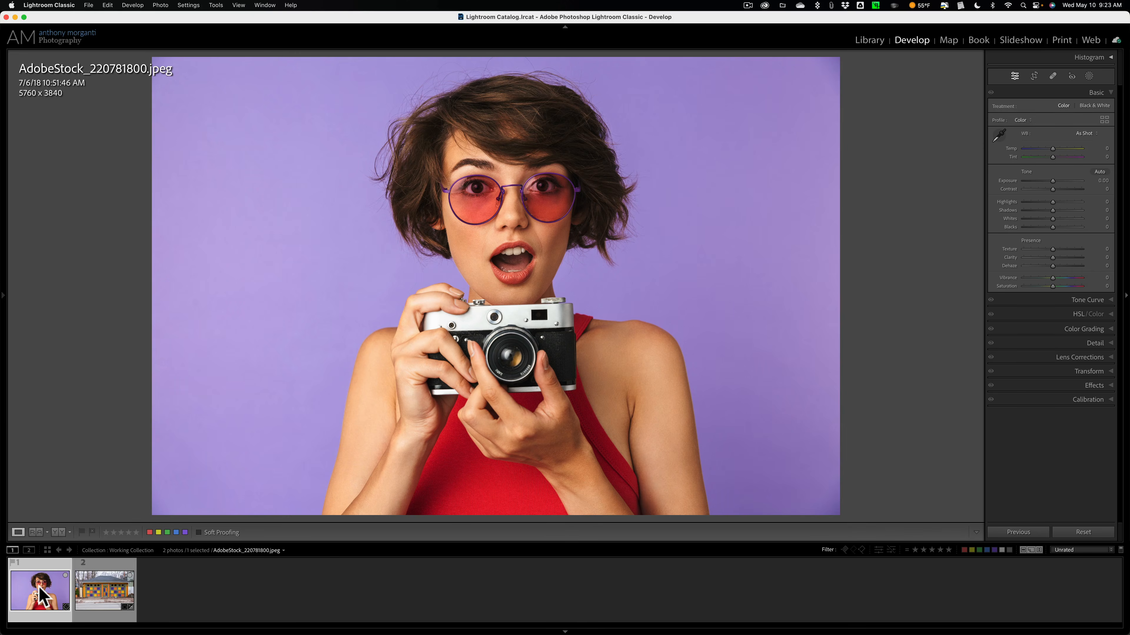
pyautogui.keyDown('super'); pyautogui.click(101, 579); pyautogui.keyUp('super')
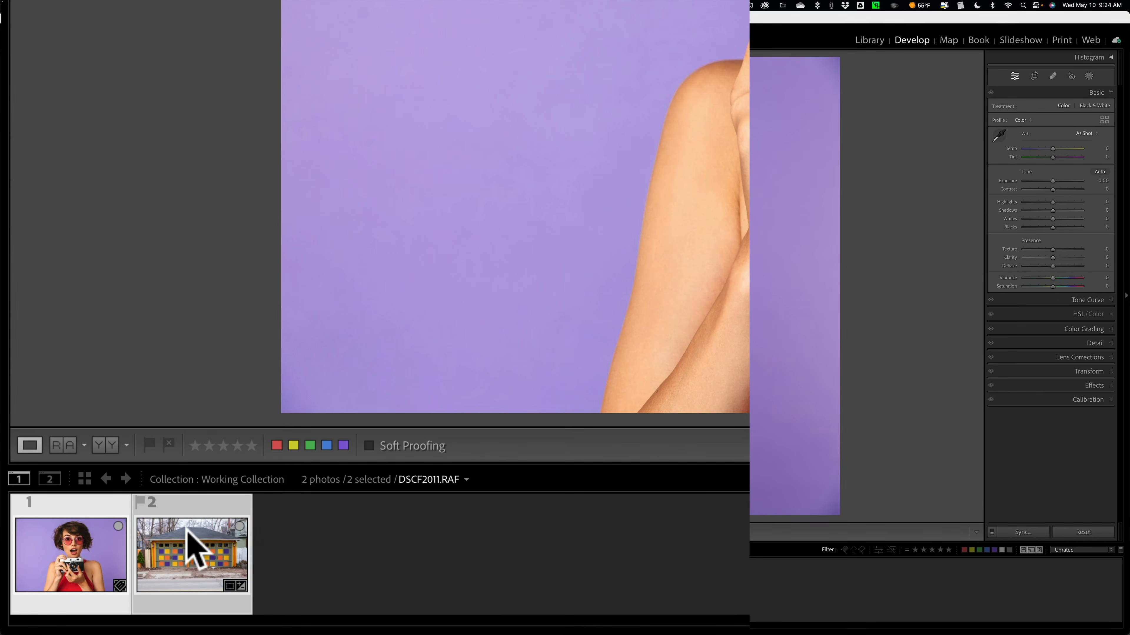
pyautogui.rightClick(187, 529)
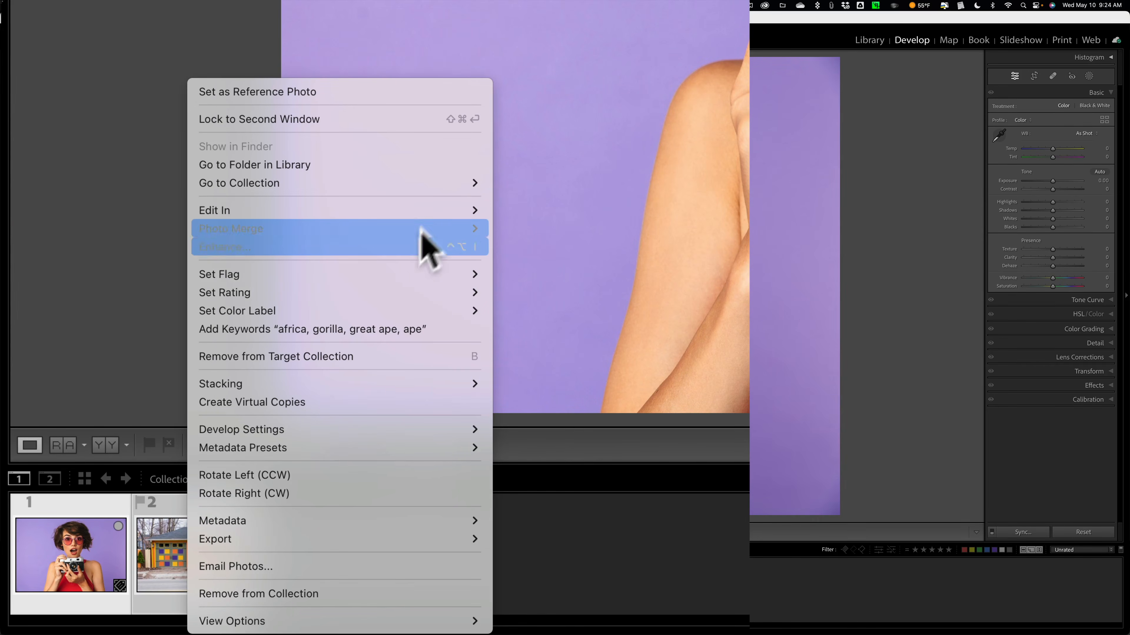
pyautogui.moveTo(438, 209)
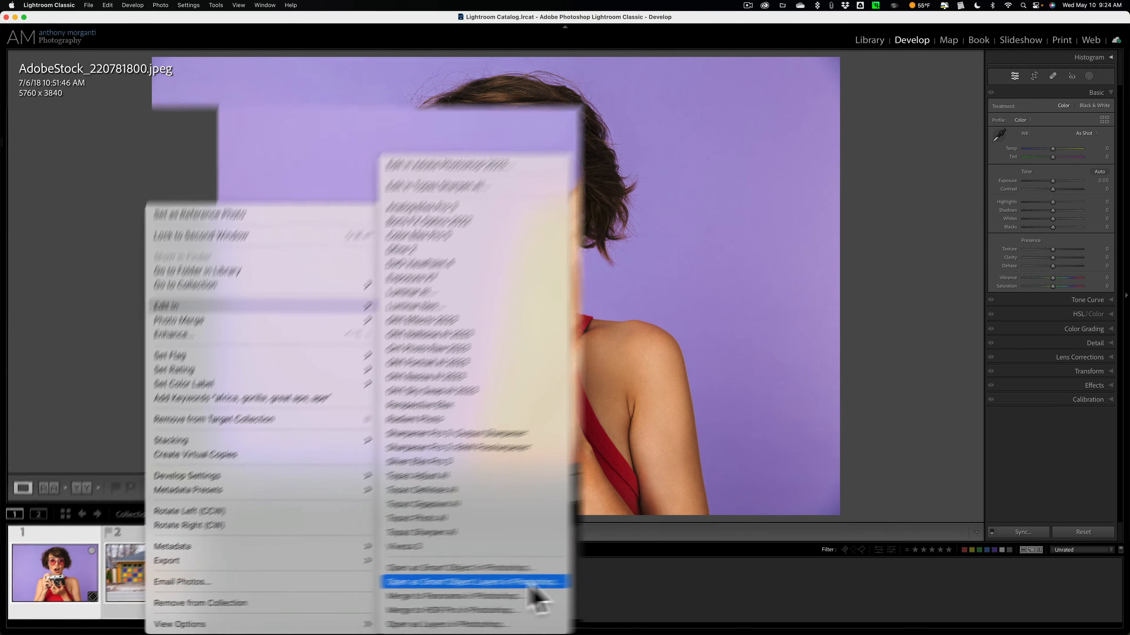
pyautogui.click(366, 598)
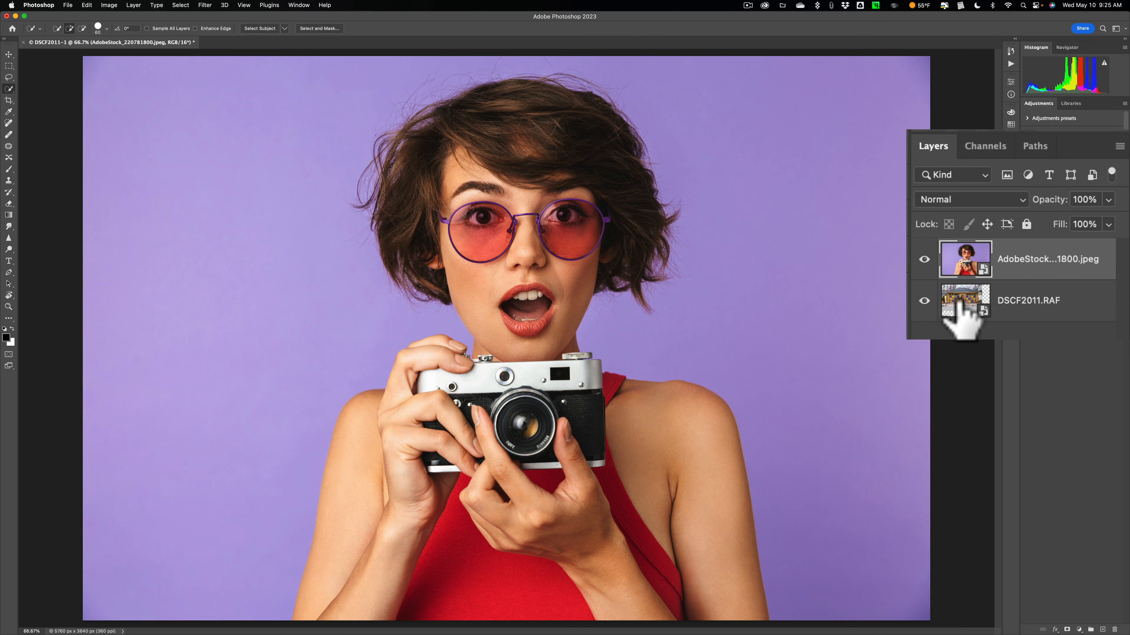
# - Scale the DSCF2011.RAF layer to about 119% so it fills the canvas, hiding the portrait layer meanwhile and showing it again
pyautogui.click(961, 302)
pyautogui.click(970, 264)
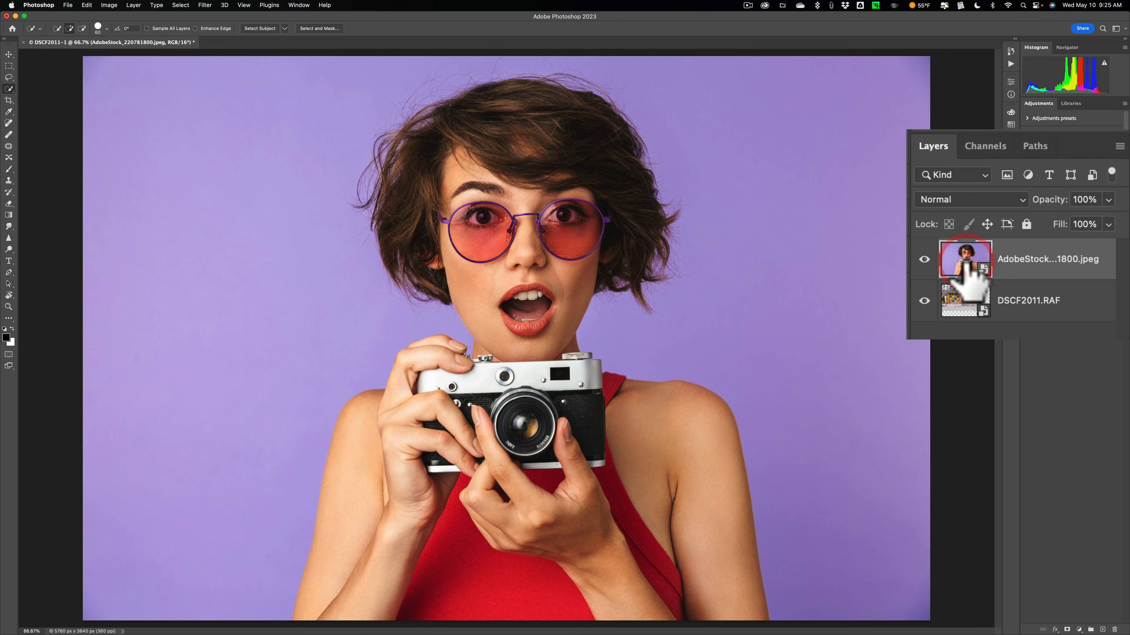
pyautogui.click(963, 303)
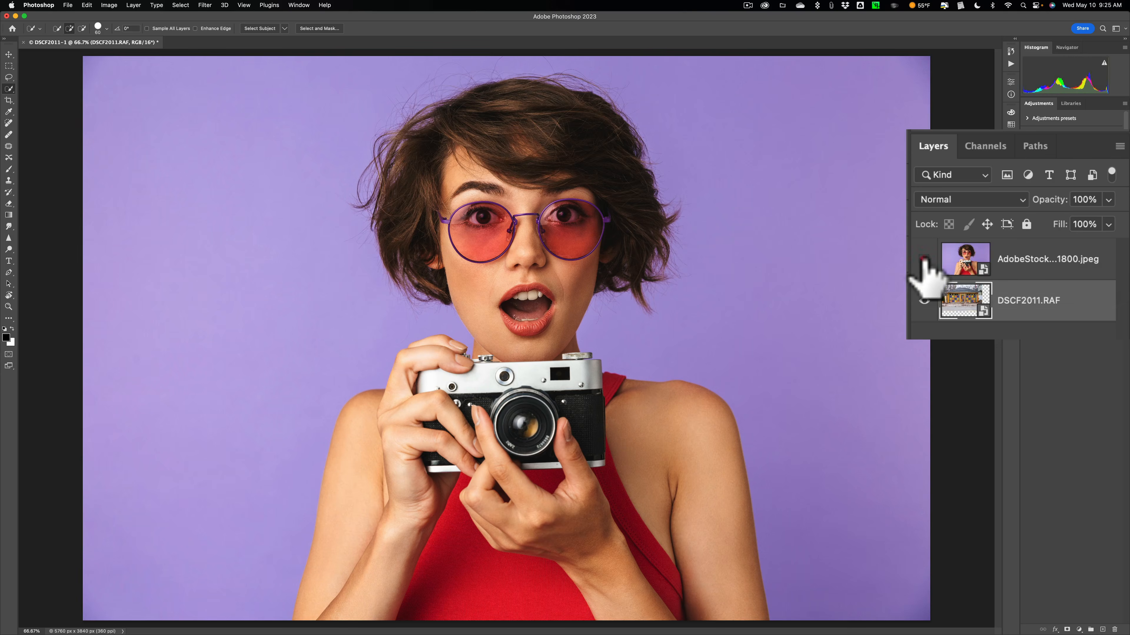
pyautogui.click(924, 262)
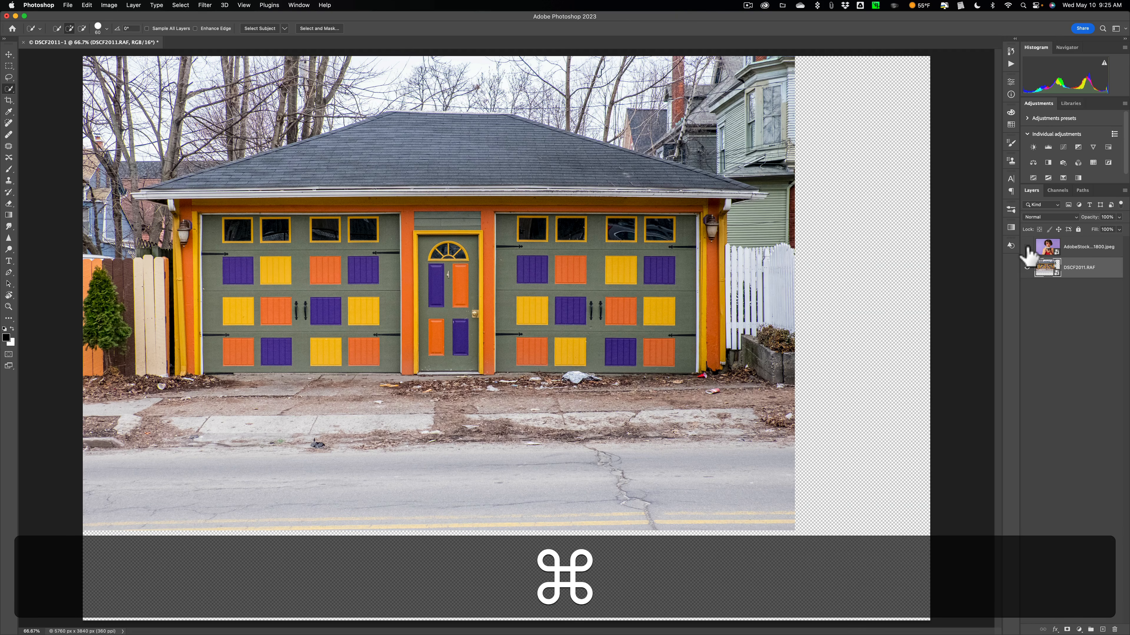
pyautogui.press('super+t')
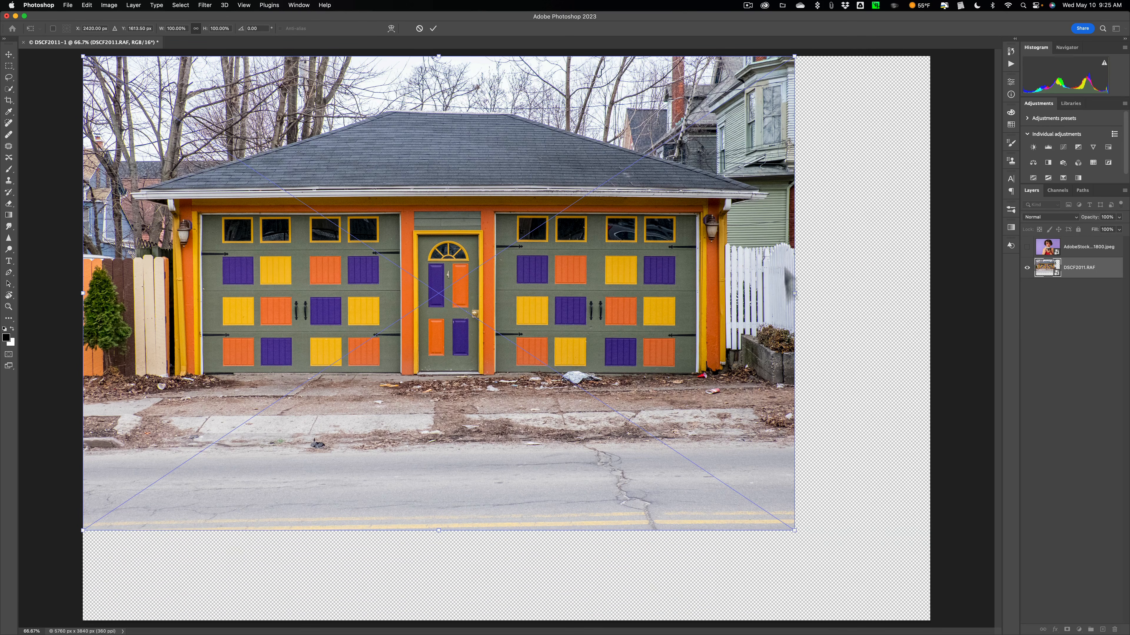
pyautogui.moveTo(794, 531); pyautogui.dragTo(938, 608)
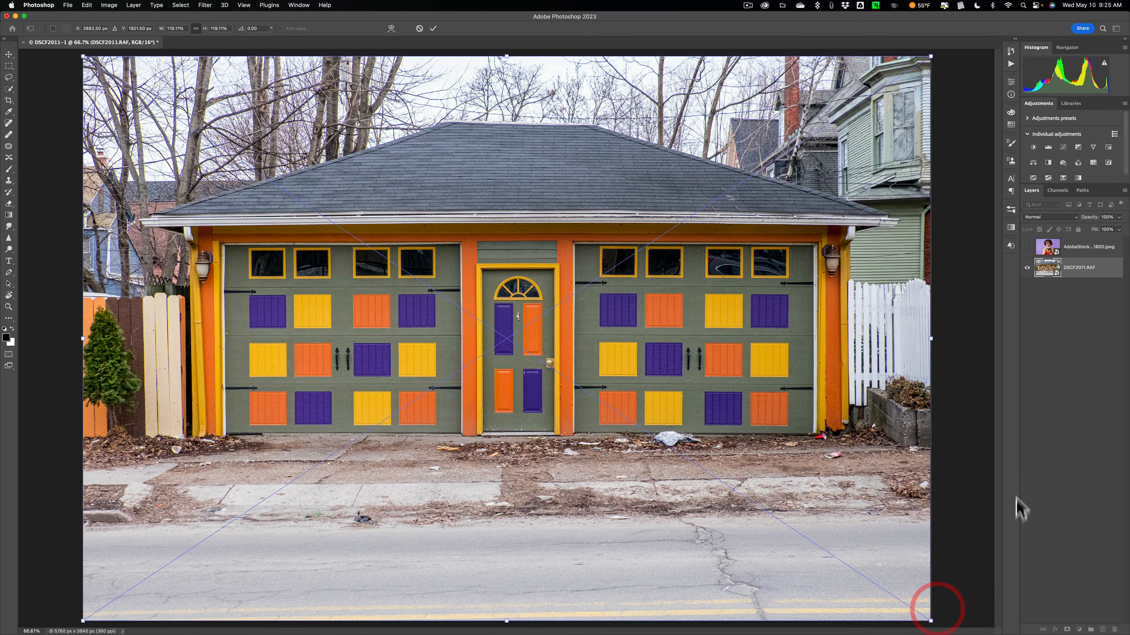
pyautogui.click(433, 28)
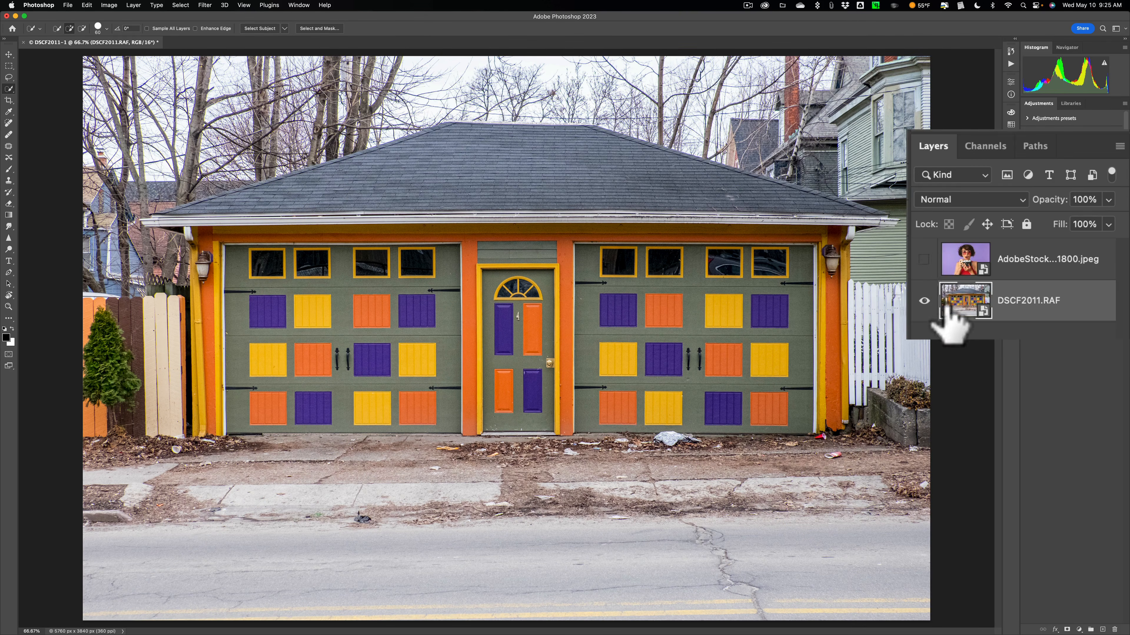
pyautogui.click(925, 259)
pyautogui.click(952, 260)
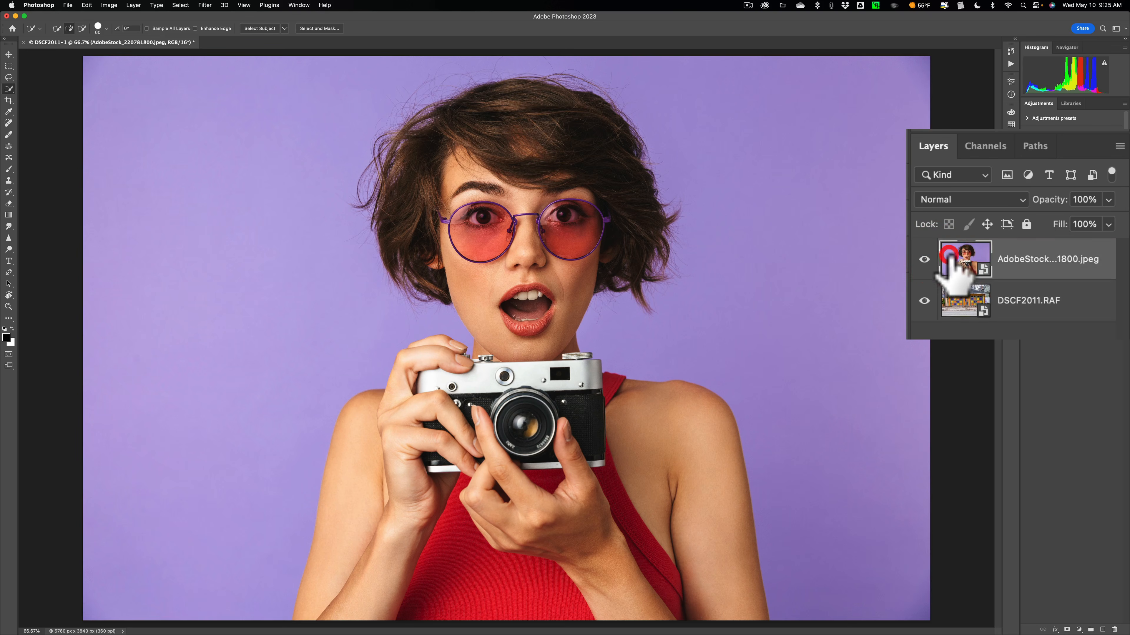
# - Edit the DSCF2011.RAF Smart Object in Camera Raw and set its Vibrance to +16
pyautogui.click(956, 299)
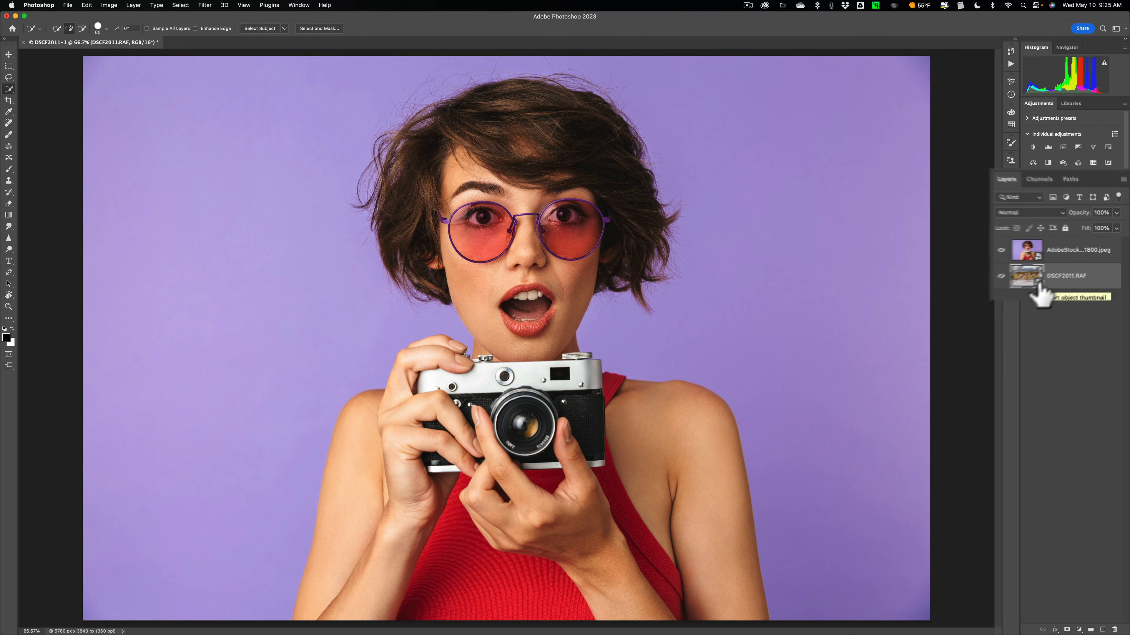
pyautogui.doubleClick(1057, 273)
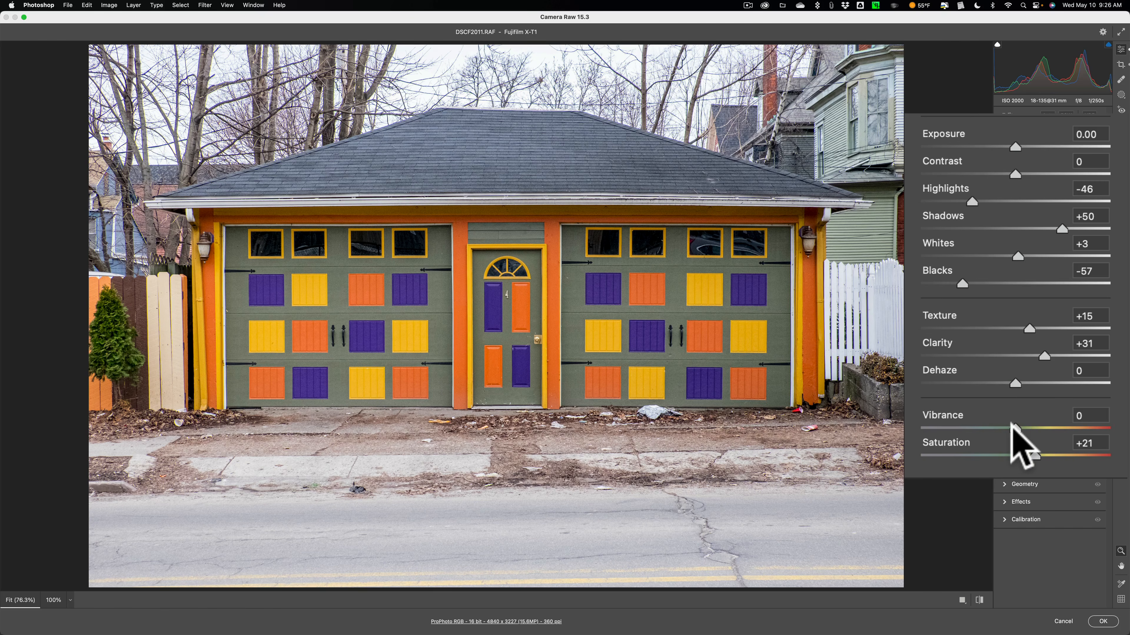
pyautogui.moveTo(1011, 425); pyautogui.dragTo(1026, 427)
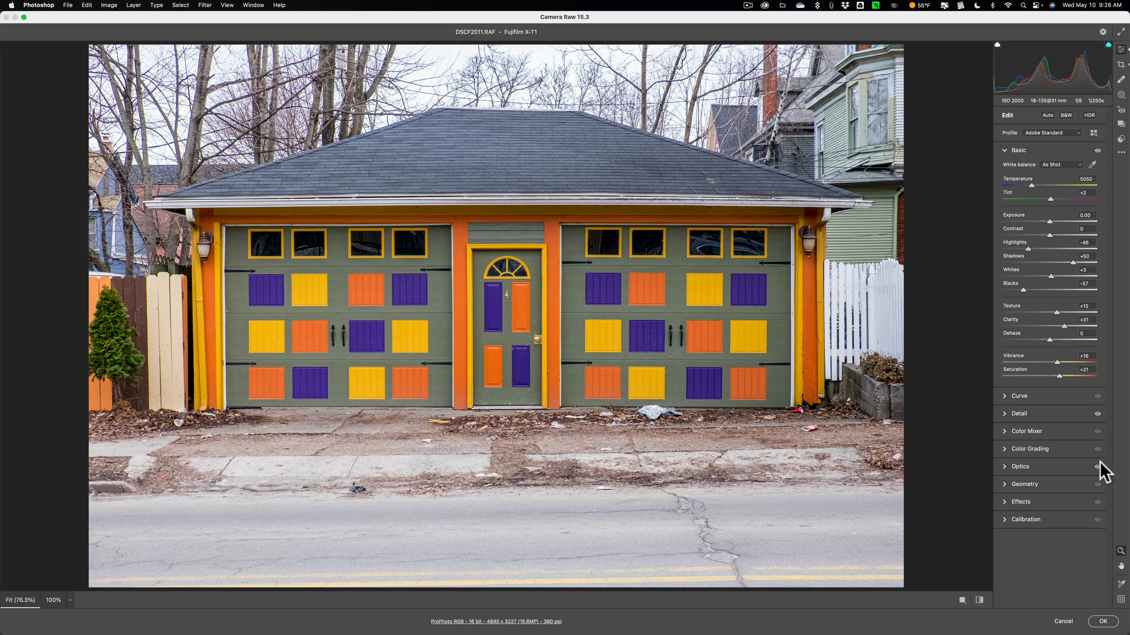
pyautogui.click(1101, 621)
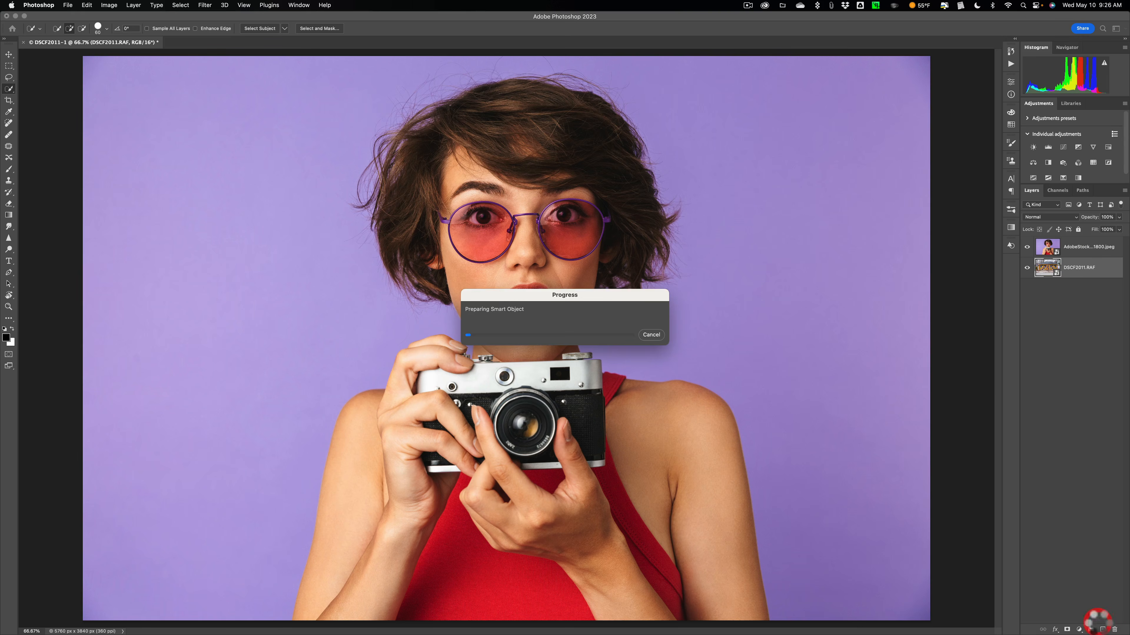
# - Select the woman on the portrait layer with Select Subject
pyautogui.click(1046, 244)
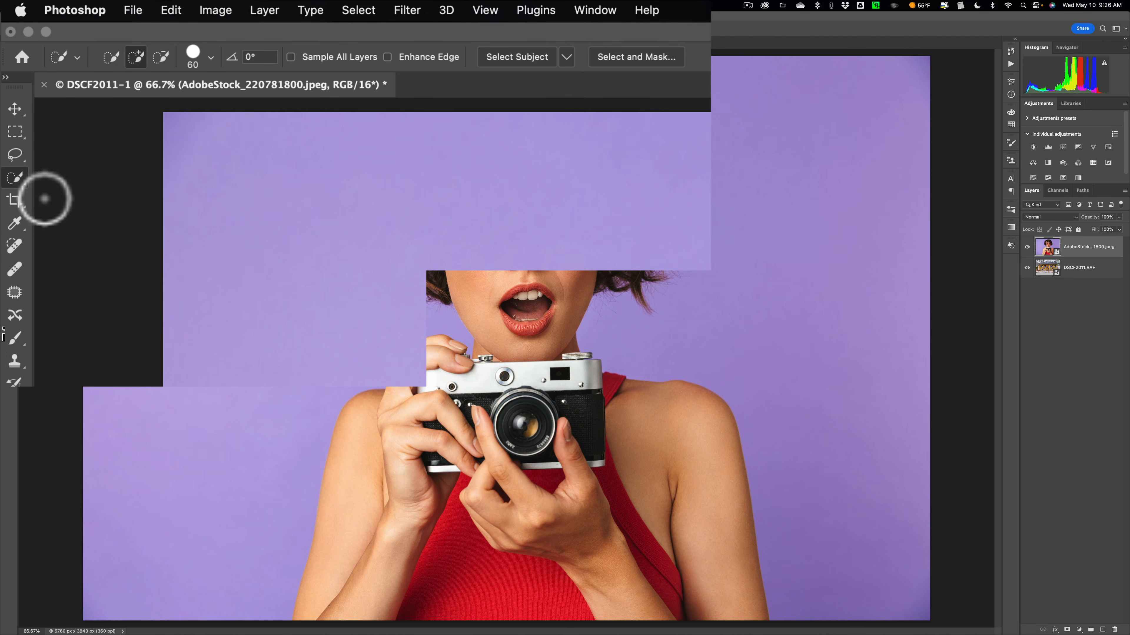
pyautogui.click(16, 178)
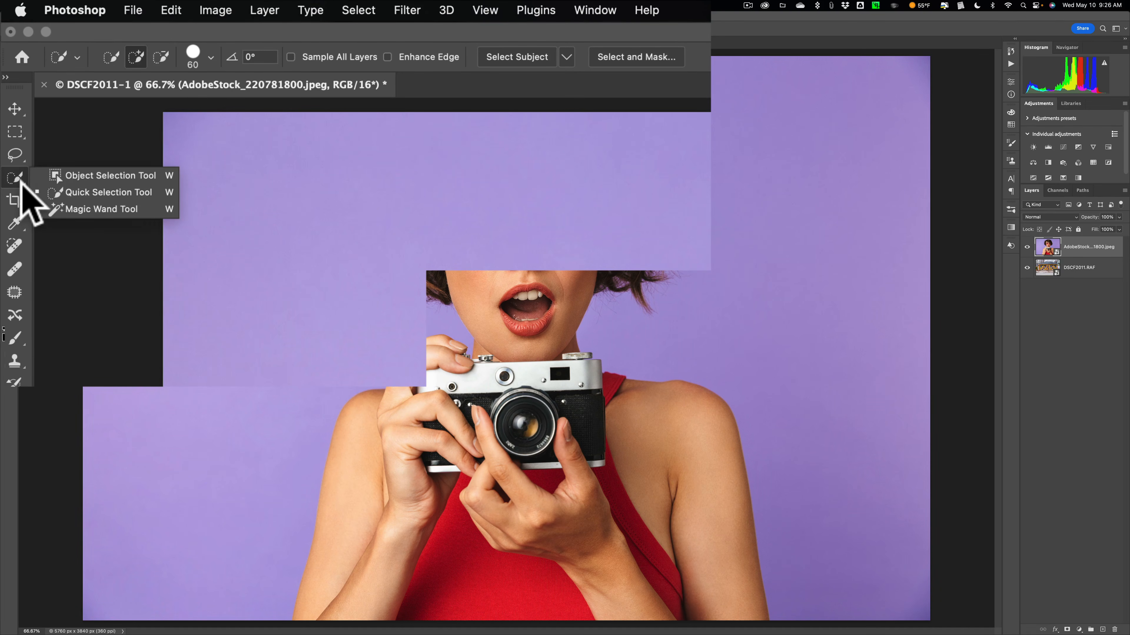
pyautogui.click(20, 183)
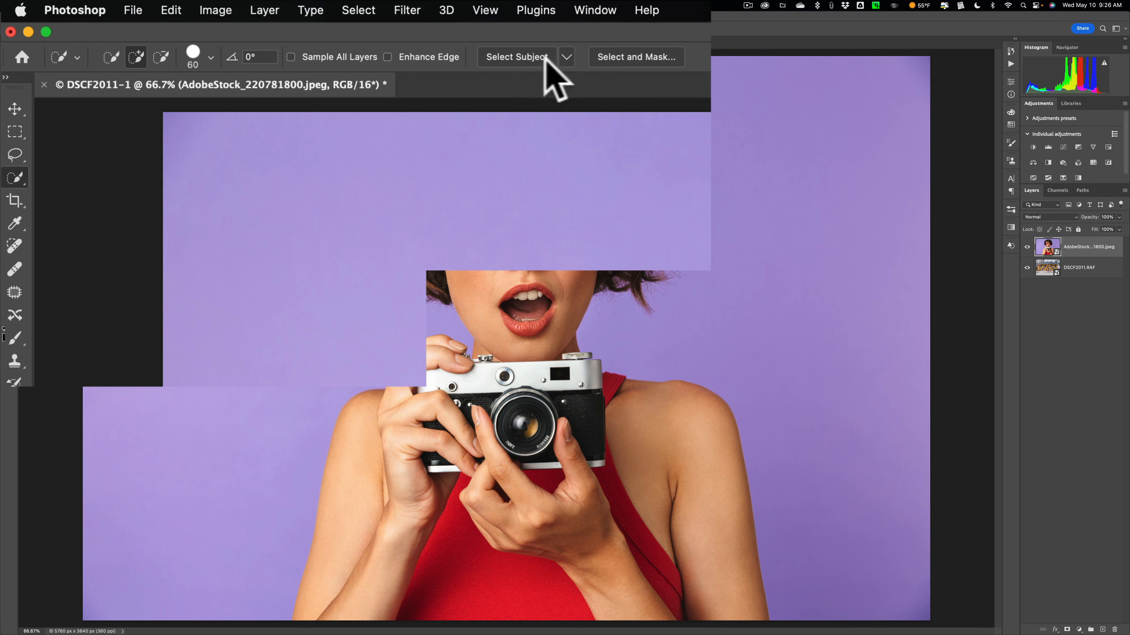
pyautogui.click(567, 58)
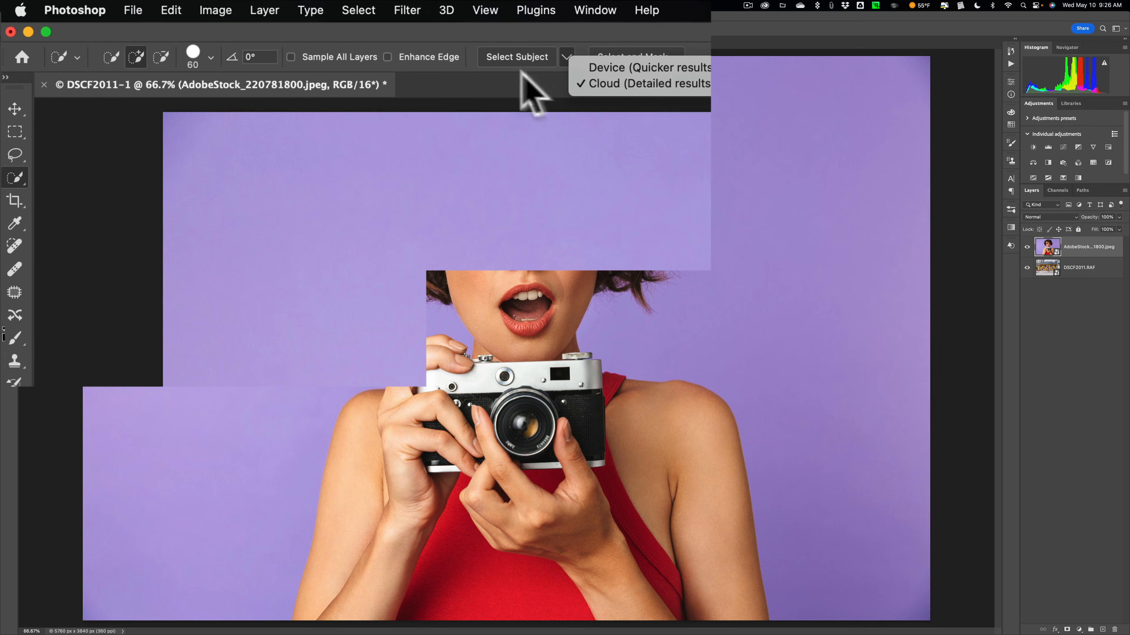
pyautogui.click(528, 58)
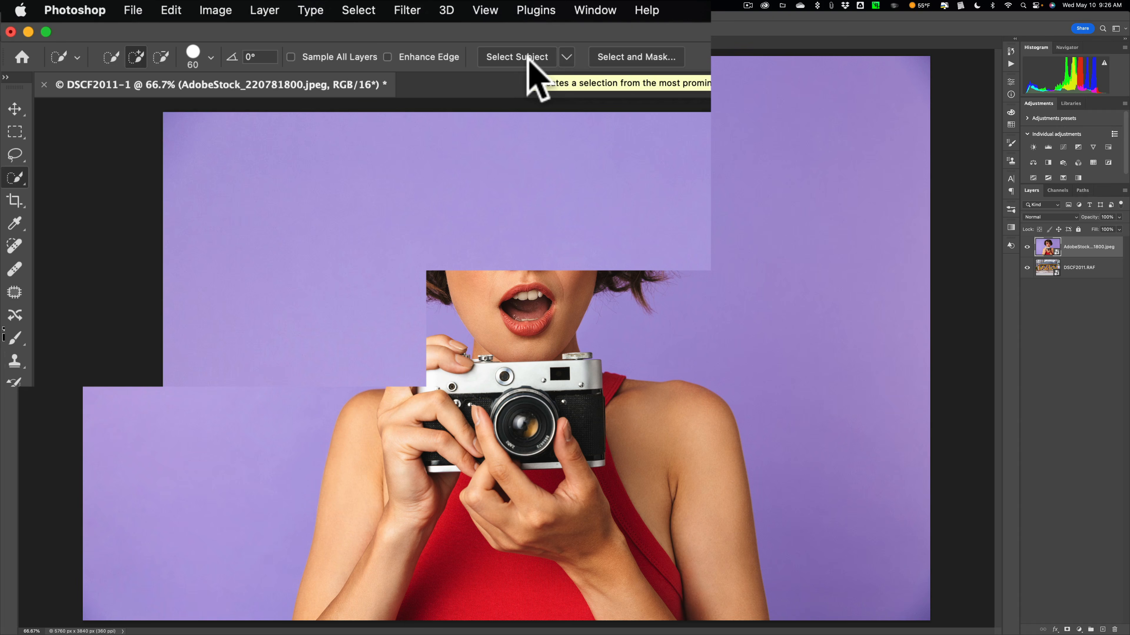
pyautogui.click(528, 58)
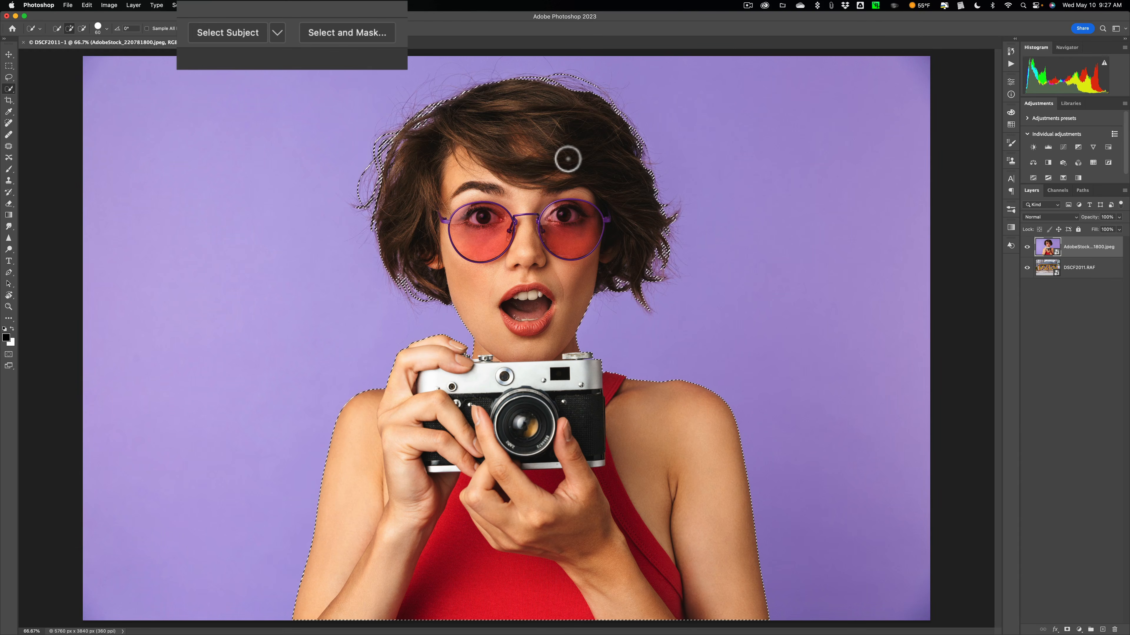
# - Bring the selection into Select and Mask and preview it On Black at 100% opacity
pyautogui.click(341, 32)
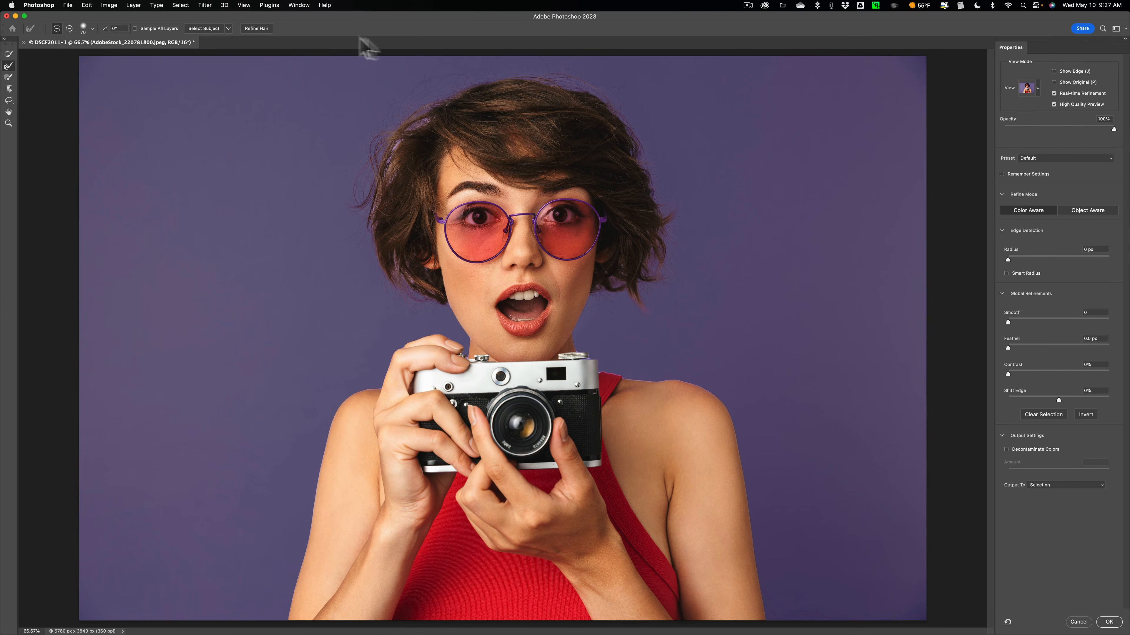
pyautogui.click(948, 95)
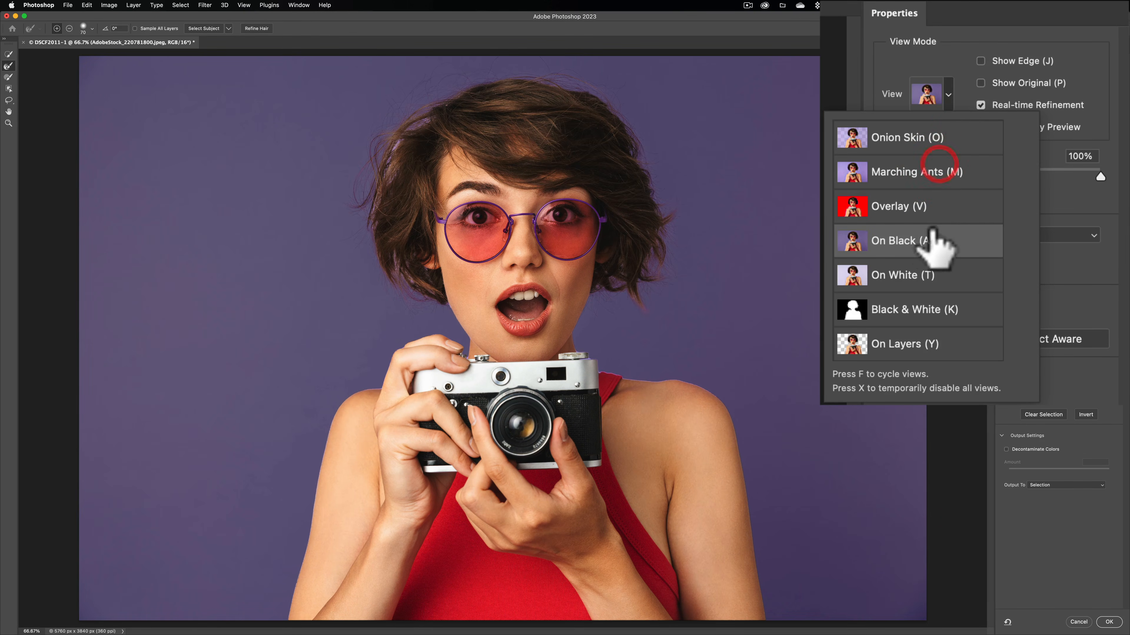
pyautogui.click(926, 240)
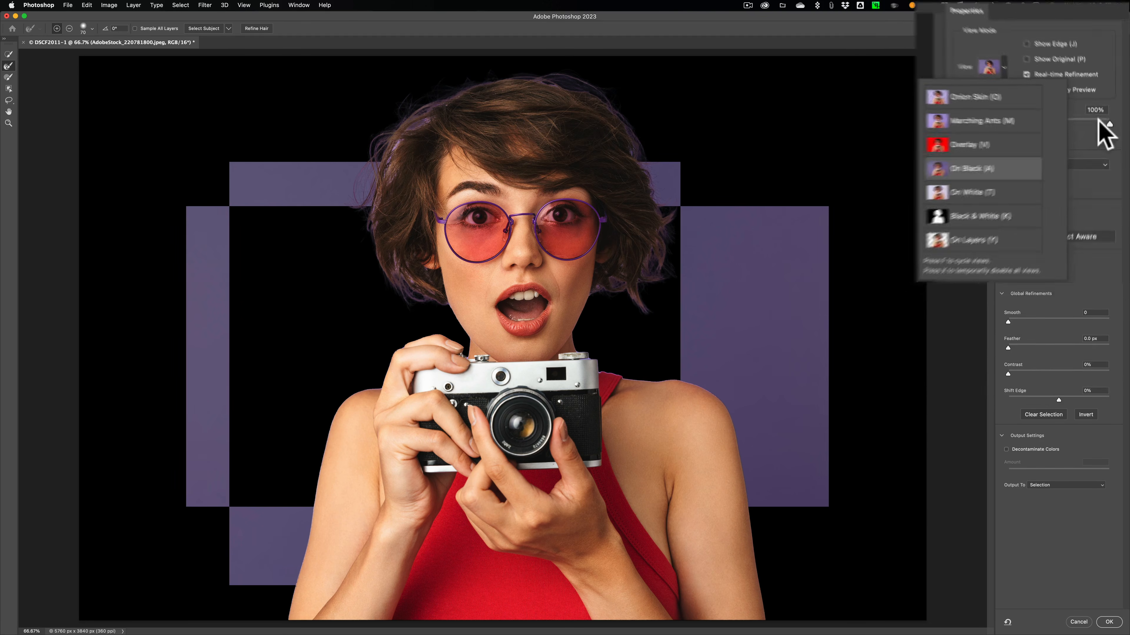
pyautogui.click(1105, 129)
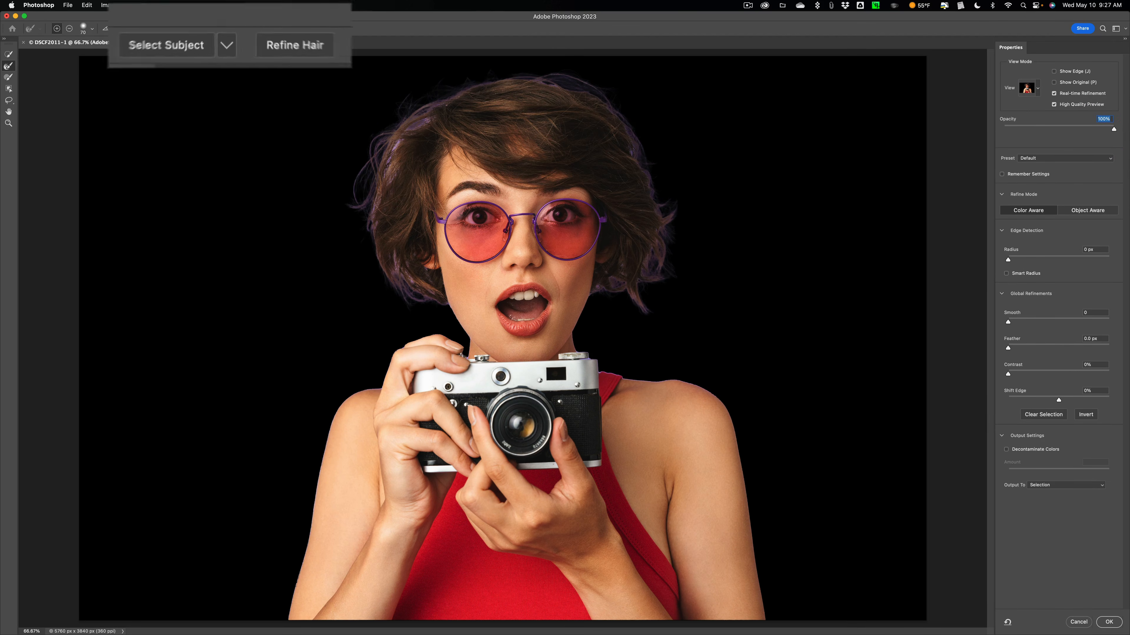
# - Apply Refine Hair to the woman's selection and enable Decontaminate Colors at 100%
pyautogui.click(268, 32)
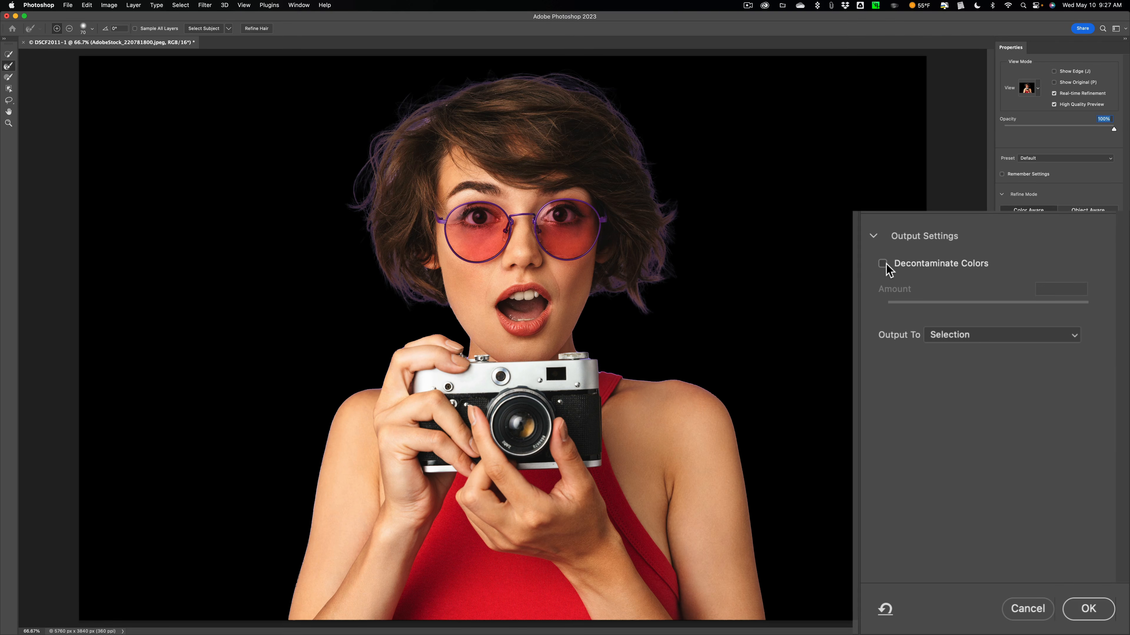
pyautogui.click(883, 264)
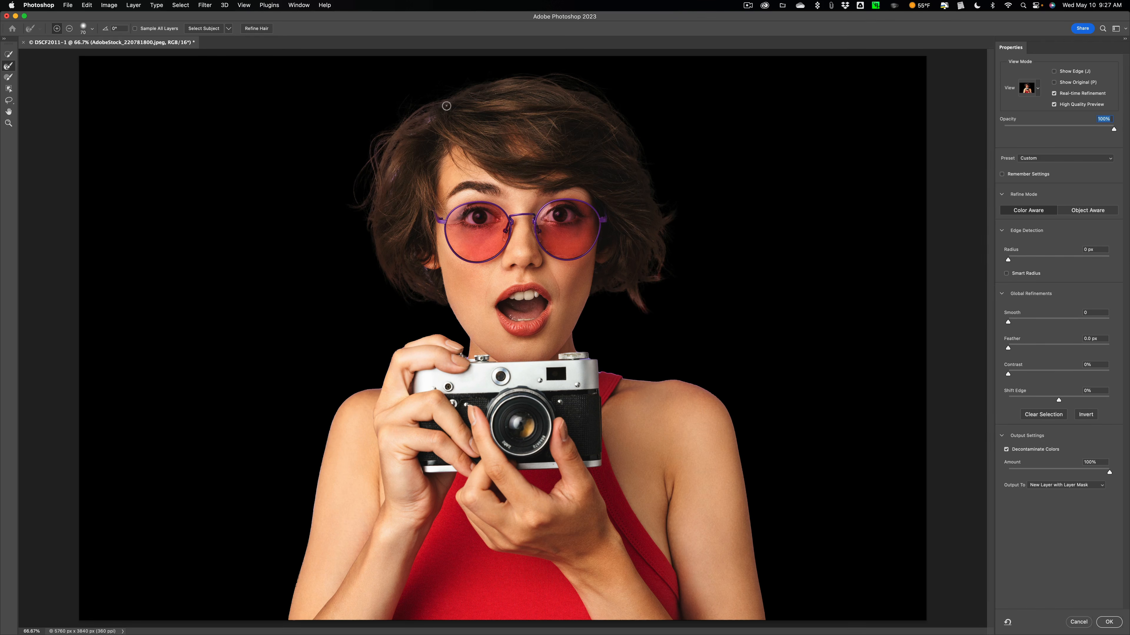
# - Touch up the woman's hair edges with the Refine Edge Brush and output the result to a New Layer with Layer Mask
pyautogui.click(431, 122)
pyautogui.click(390, 193)
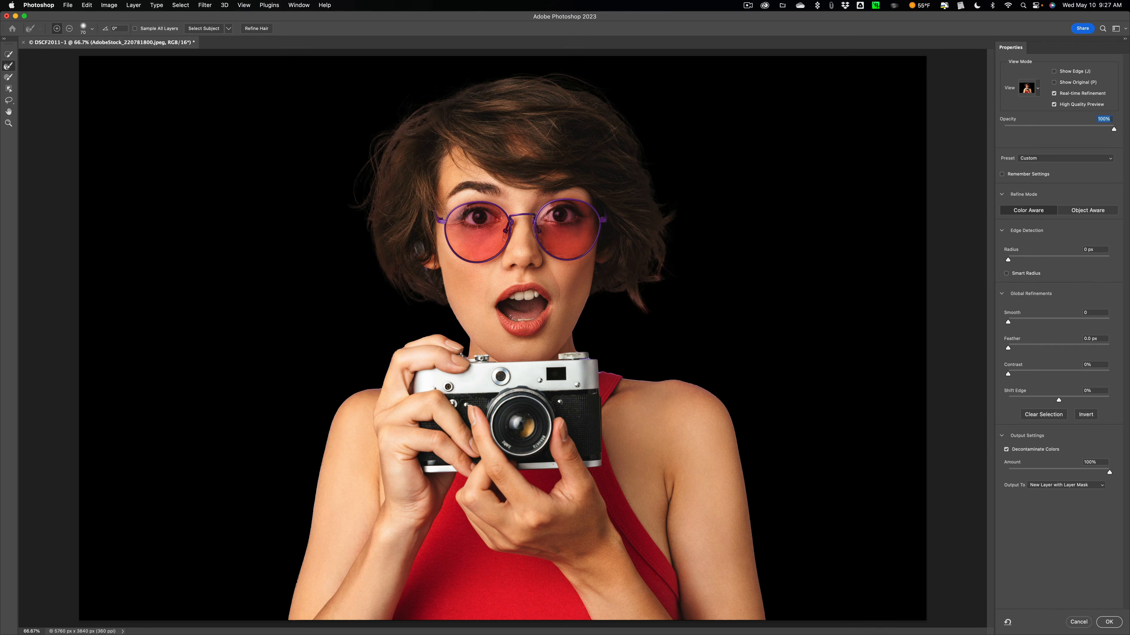
pyautogui.click(415, 258)
pyautogui.click(428, 280)
pyautogui.click(406, 134)
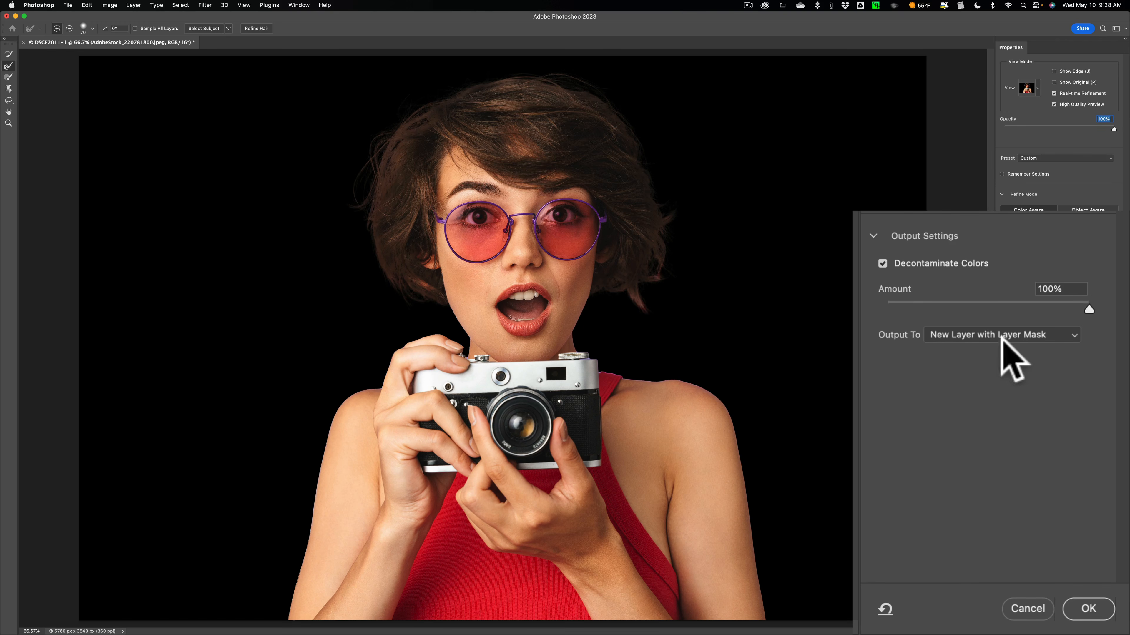
pyautogui.click(1088, 609)
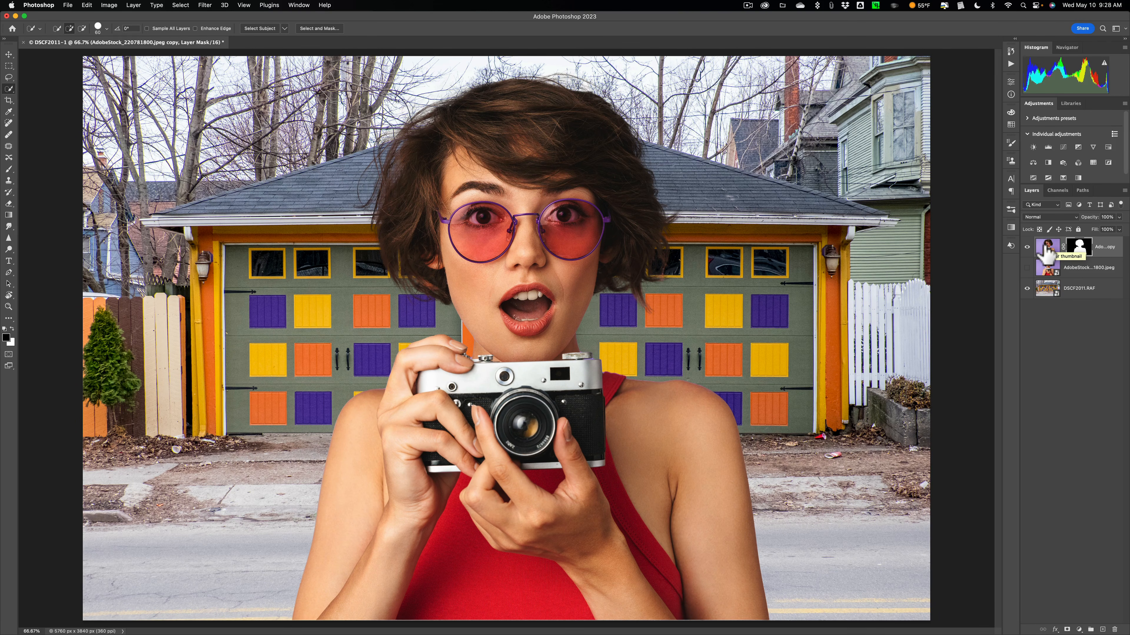
# - Scale the masked woman layer down proportionally to about 89.4%, keeping her bottom edge aligned with the bottom of the photo
pyautogui.press('super+t')
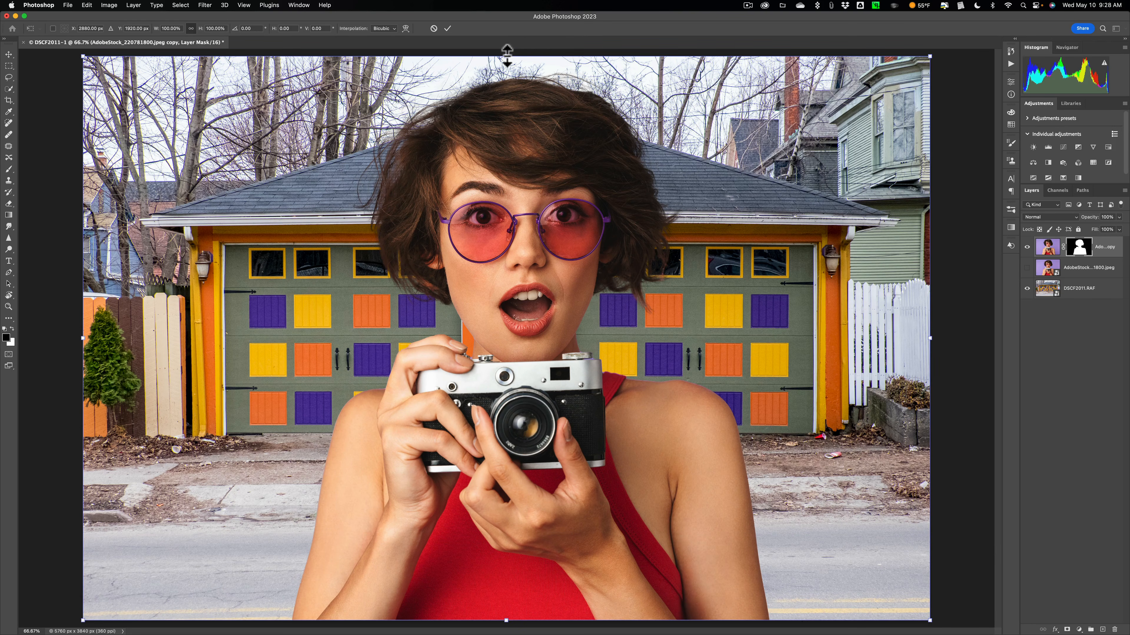
pyautogui.moveTo(506, 56); pyautogui.dragTo(510, 116)
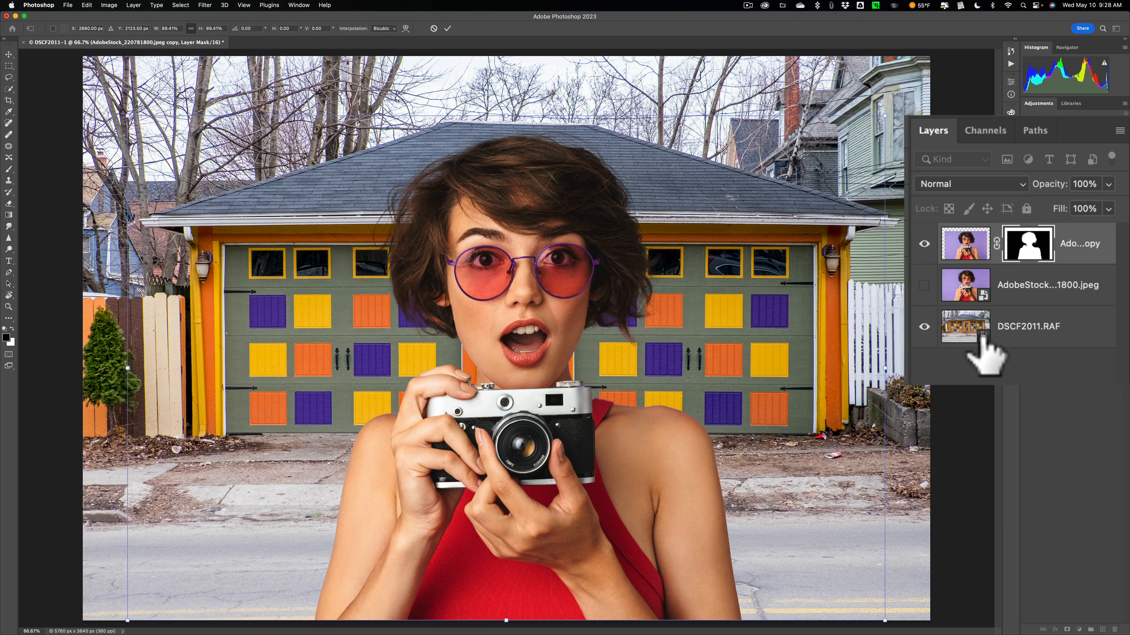
pyautogui.press('Return')
# - Reopen the DSCF2011.RAF garage Smart Object in Camera Raw and raise its Exposure to +0.40
pyautogui.click(981, 326)
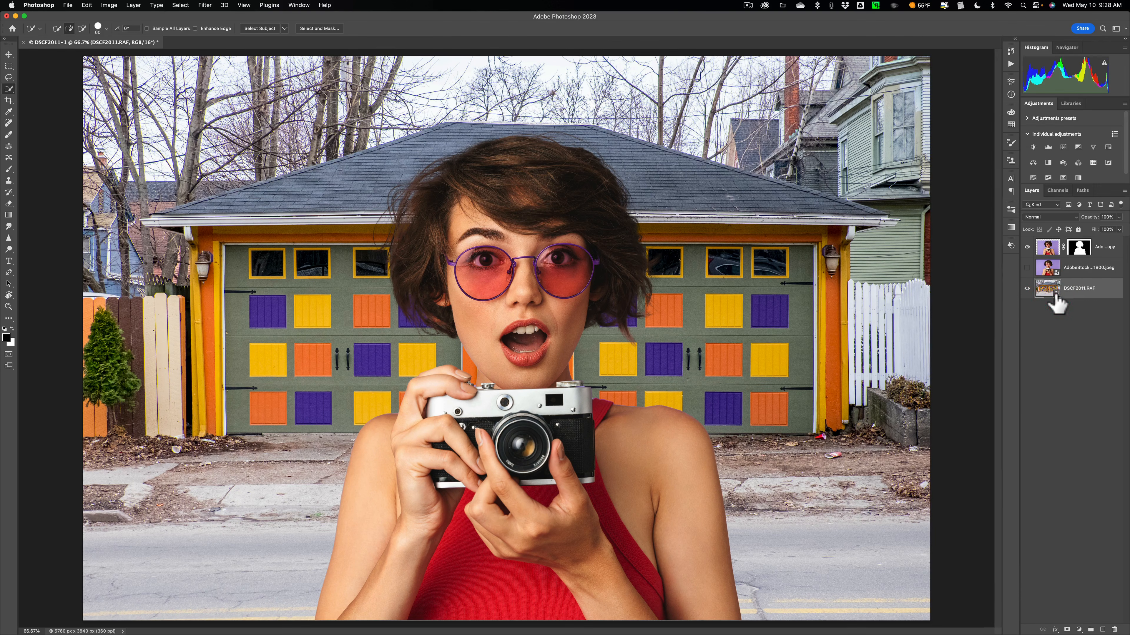
pyautogui.doubleClick(1052, 290)
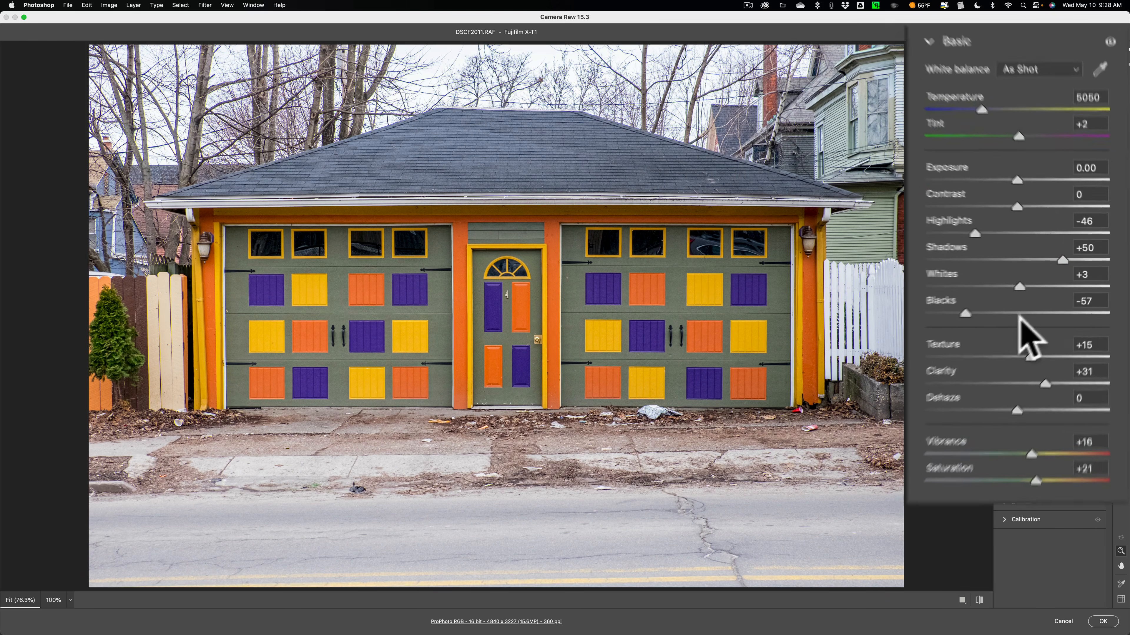
pyautogui.moveTo(1009, 177); pyautogui.dragTo(1016, 176)
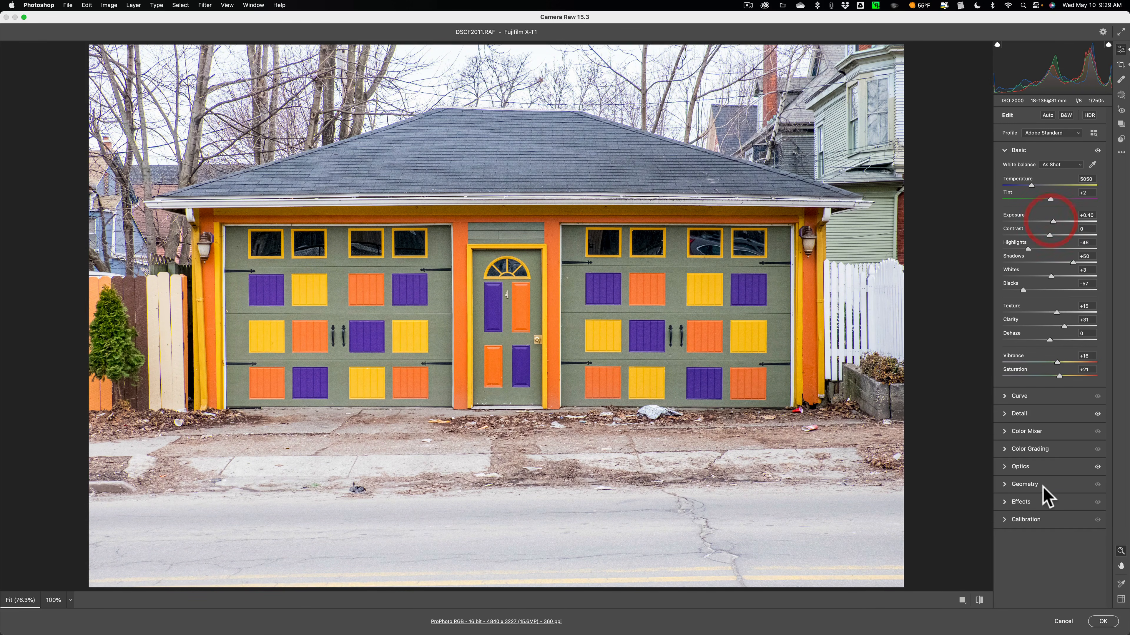
pyautogui.click(1103, 622)
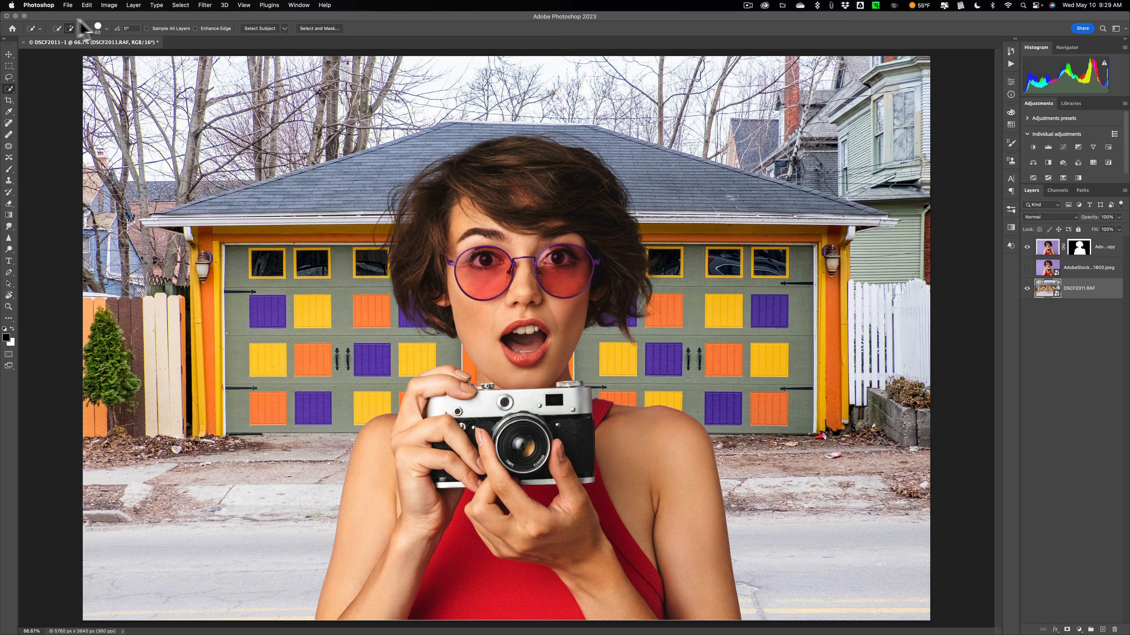
# - Quit Photoshop and save the changes to the DSCF2011-1 document
pyautogui.click(76, 7)
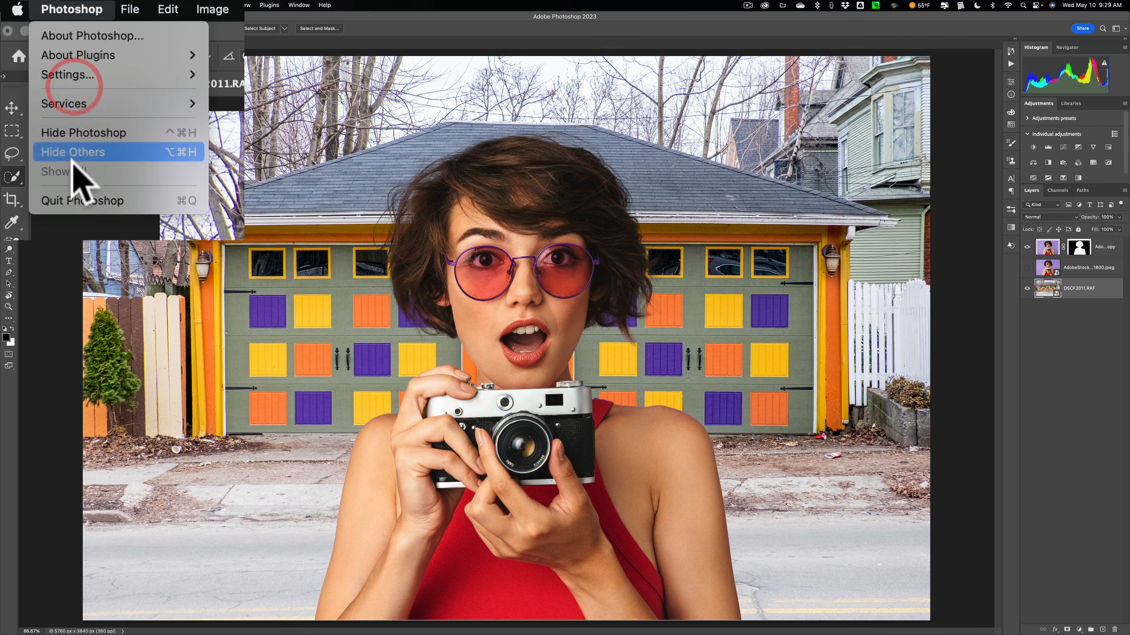
pyautogui.click(62, 196)
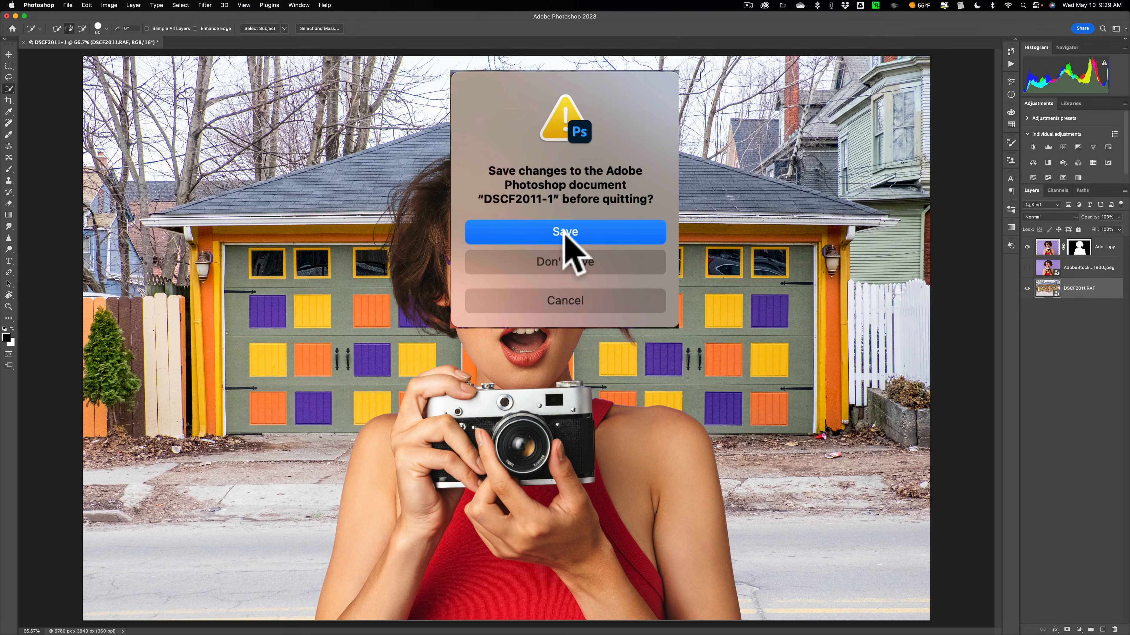
pyautogui.click(559, 223)
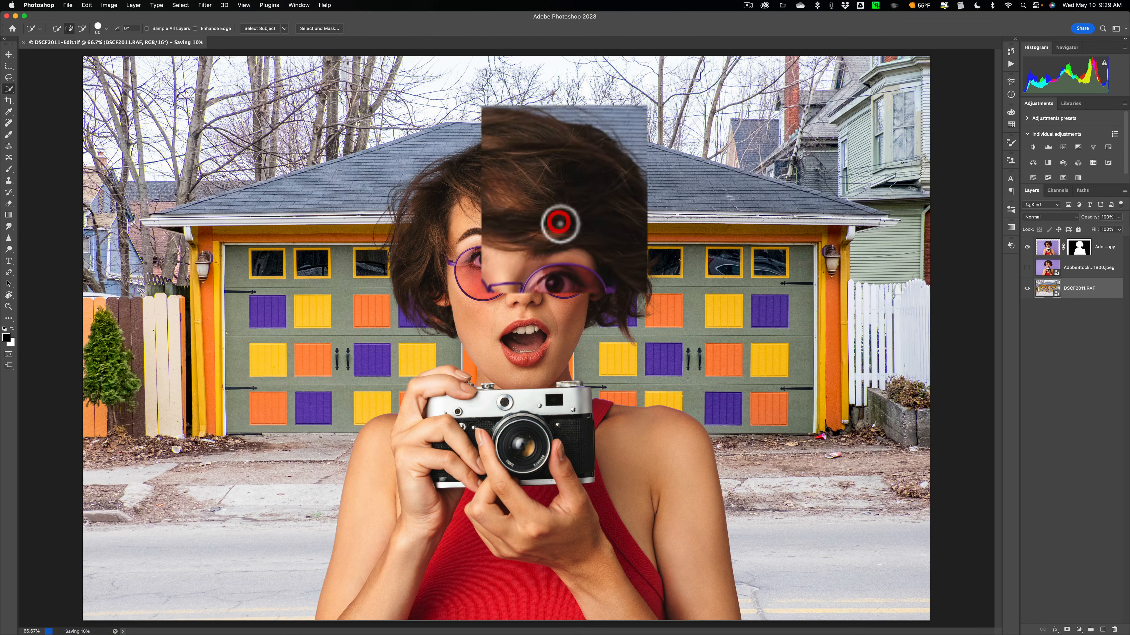